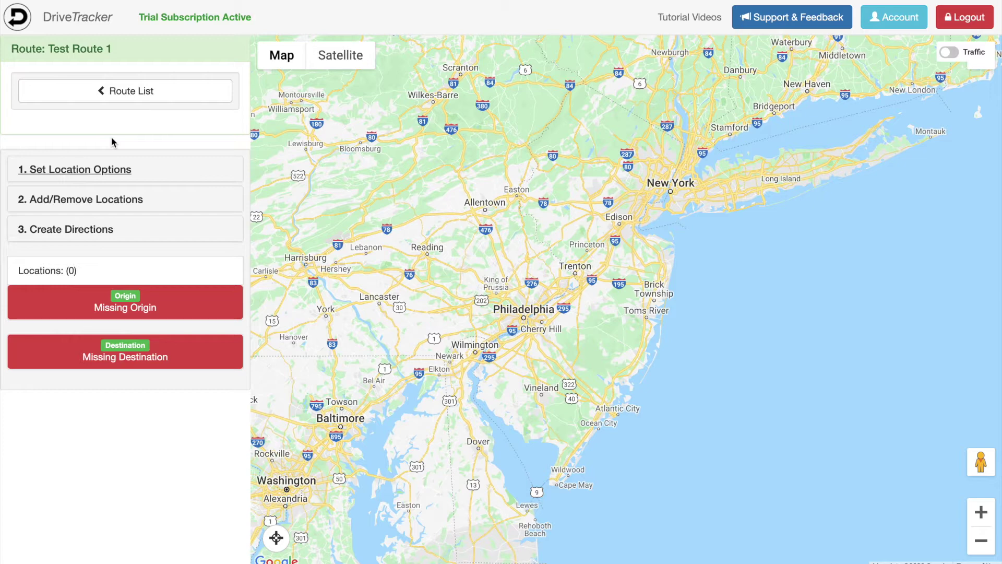
Paste the block of six New Jersey addresses, from Sparta to Hamilton Township, into the Paste Locations form.
{"action": "left_click", "coordinate": [94, 168]}
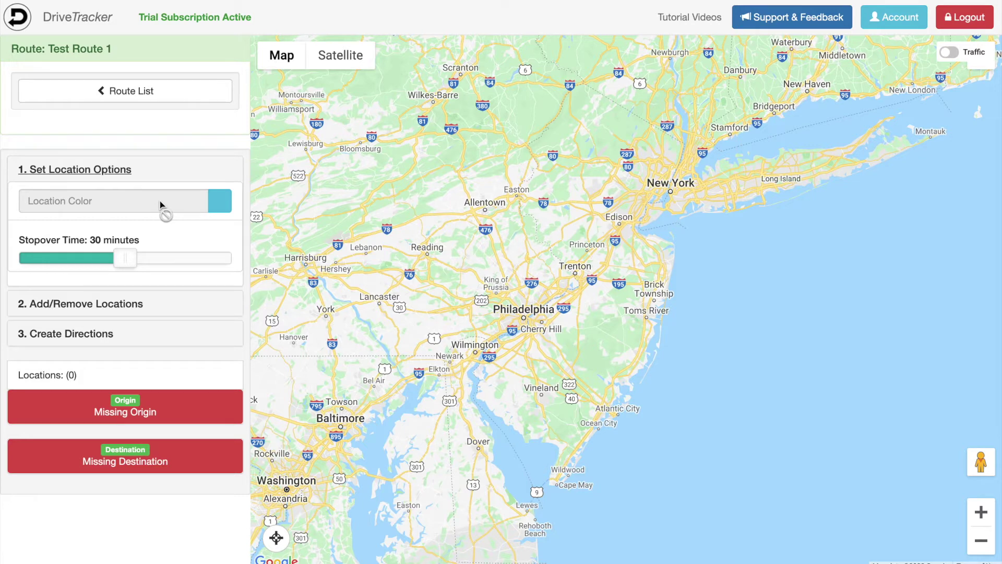
{"action": "left_click", "coordinate": [105, 304]}
{"action": "left_click", "coordinate": [130, 268]}
{"action": "left_click", "coordinate": [447, 179]}
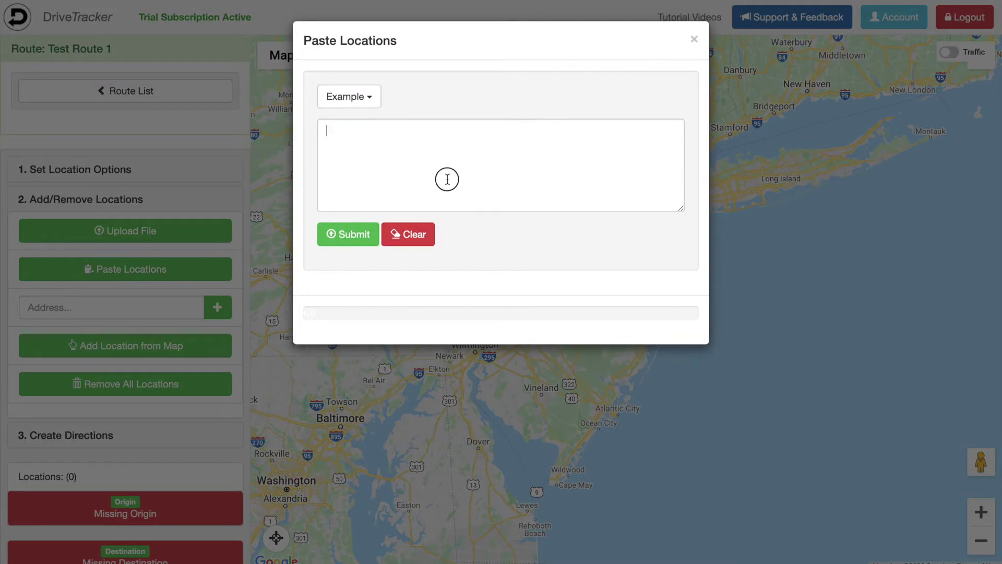
{"action": "type", "text": "30 FAIRMONT ROAD\tSPARTA\tNJ\t7871 1845 MERRIMAC DR\tTOMS RIVER\tNJ\t8753 48 WEST AVE\tWOODSTOWN\tNJ\t8098 238 WILSHIRE BOULEVARD\tSWEDESBORO\tNJ\t8085 64 LENAPE TRAIL\tMEDFORD LAKES\tNJ\t8055 1587 PINEHURST DRIVE\tHAMILTON TOWNSHIP\tNJ\t8330"}
Delete all but the first three pasted addresses and submit those three as route locations.
{"action": "left_click", "coordinate": [632, 199]}
{"action": "left_click_drag", "start_coordinate": [632, 199], "coordinate": [572, 145]}
{"action": "left_click", "coordinate": [576, 149]}
{"action": "left_click_drag", "start_coordinate": [609, 205], "coordinate": [522, 159]}
{"action": "key", "text": "BackSpace"}
{"action": "left_click", "coordinate": [360, 238]}
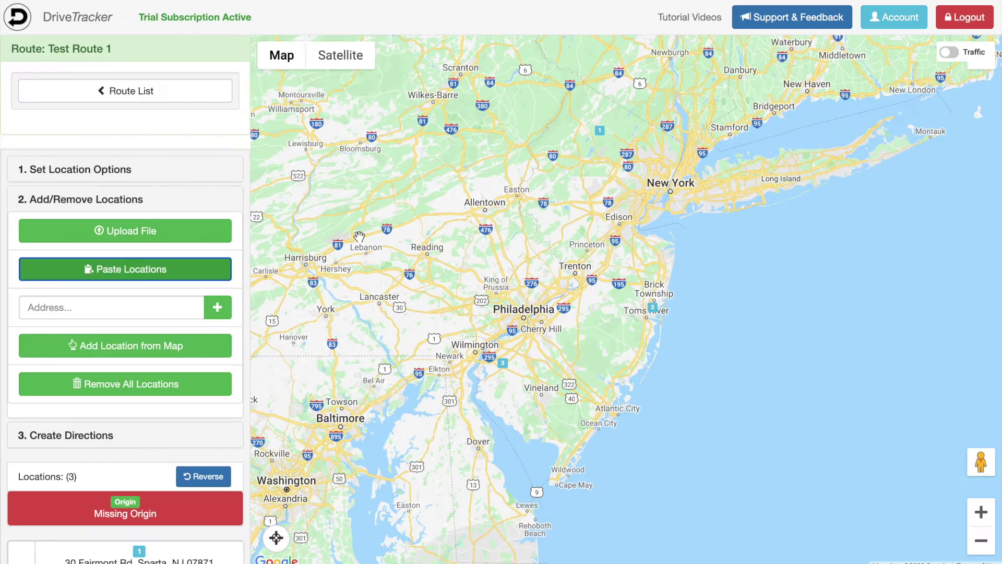
Set the location color to gray and the stopover time to 15 minutes.
{"action": "left_click", "coordinate": [78, 169]}
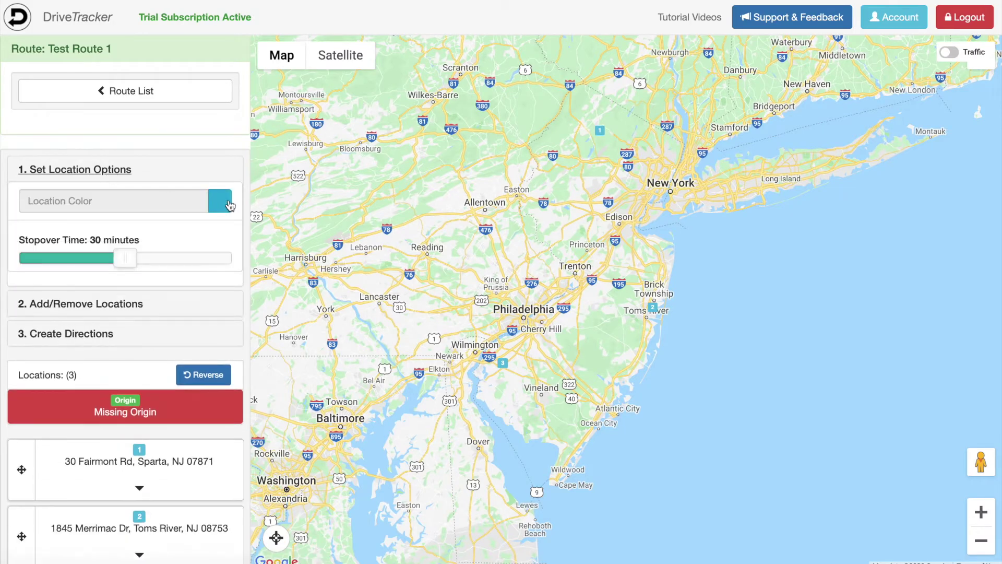
{"action": "left_click", "coordinate": [104, 254]}
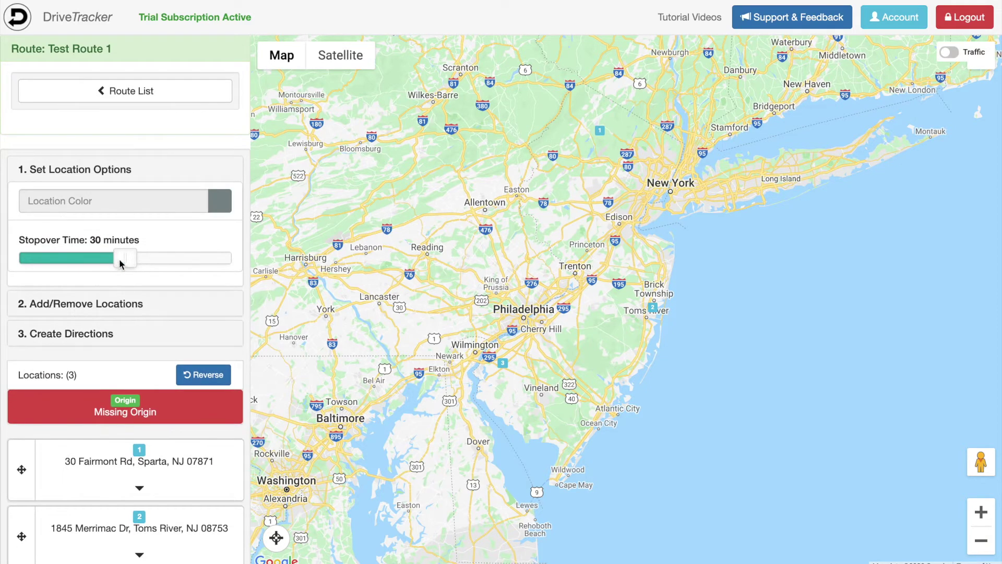
{"action": "left_click", "coordinate": [211, 206]}
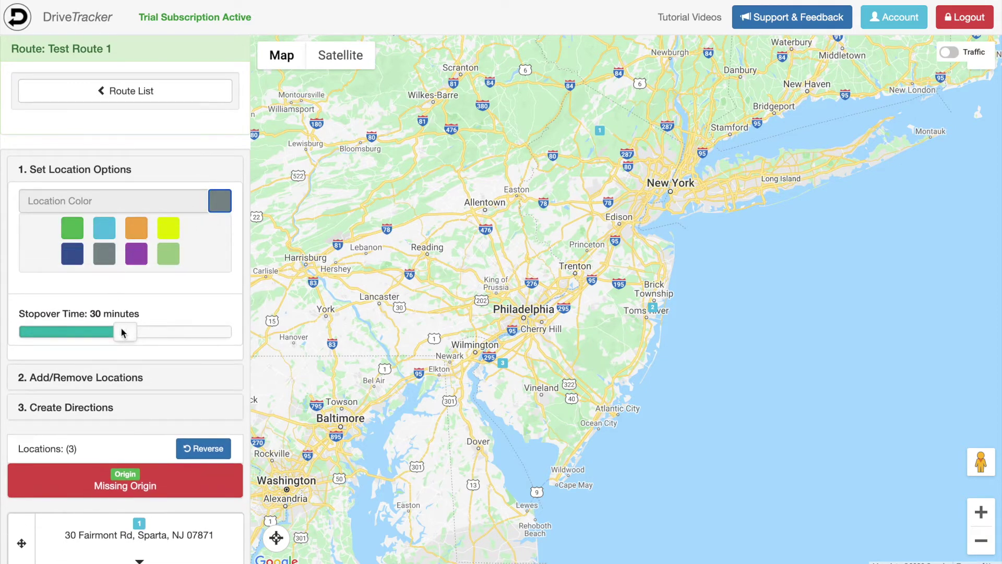
{"action": "left_click_drag", "start_coordinate": [123, 333], "coordinate": [70, 329]}
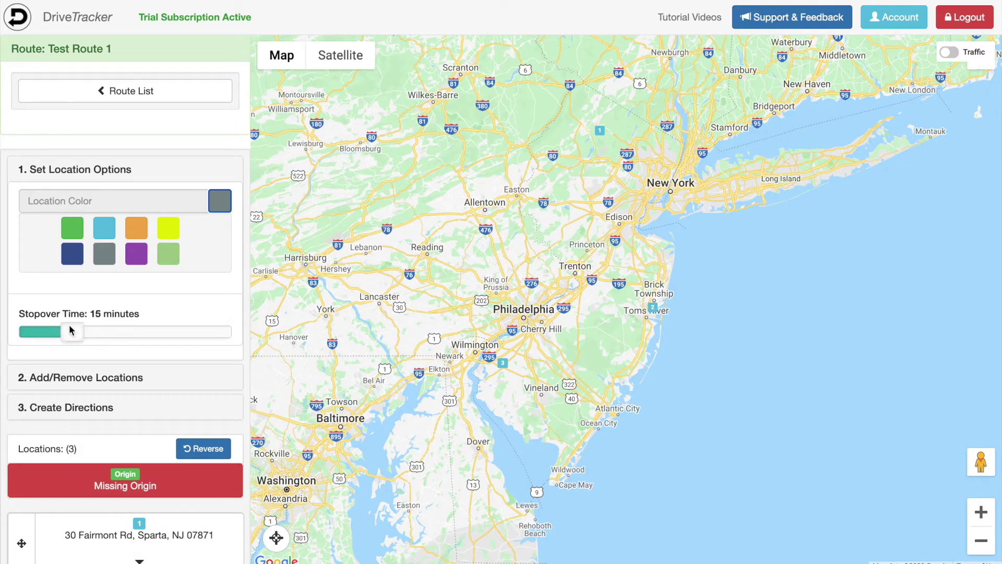
Paste the address list again, remove its first three entries and submit the remaining addresses as locations.
{"action": "left_click", "coordinate": [88, 378]}
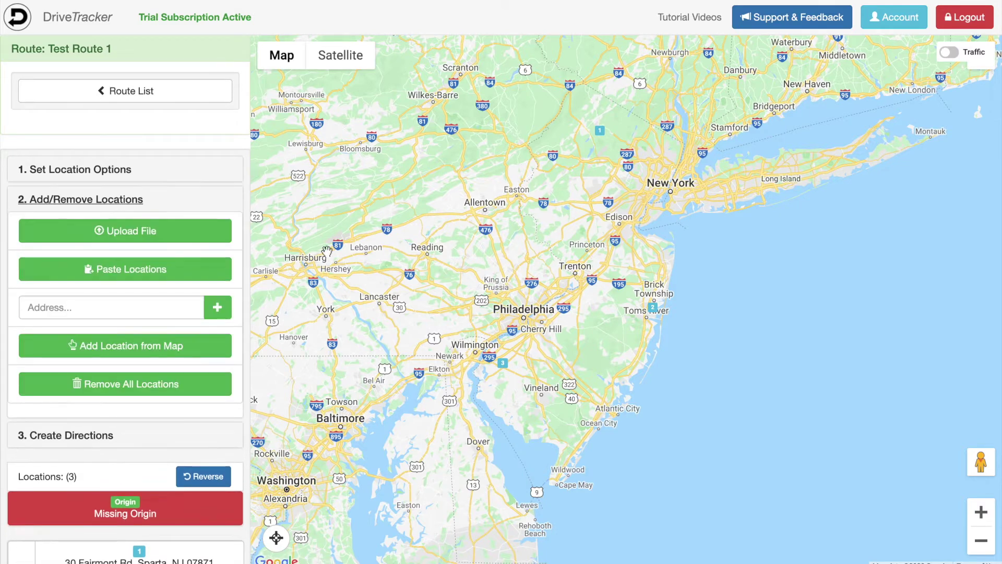
{"action": "left_click", "coordinate": [163, 272]}
{"action": "type", "text": "30 FAIRMONT ROAD\tSPARTA\tNJ\t7871 1845 MERRIMAC DR\tTOMS RIVER\tNJ\t8753 48 WEST AVE\tWOODSTOWN\tNJ\t8098 238 WILSHIRE BOULEVARD\tSWEDESBORO\tNJ\t8085 64 LENAPE TRAIL\tMEDFORD LAKES\tNJ\t8055 1587 PINEHURST DRIVE\tHAMILTON TOWNSHIP\tNJ\t8330"}
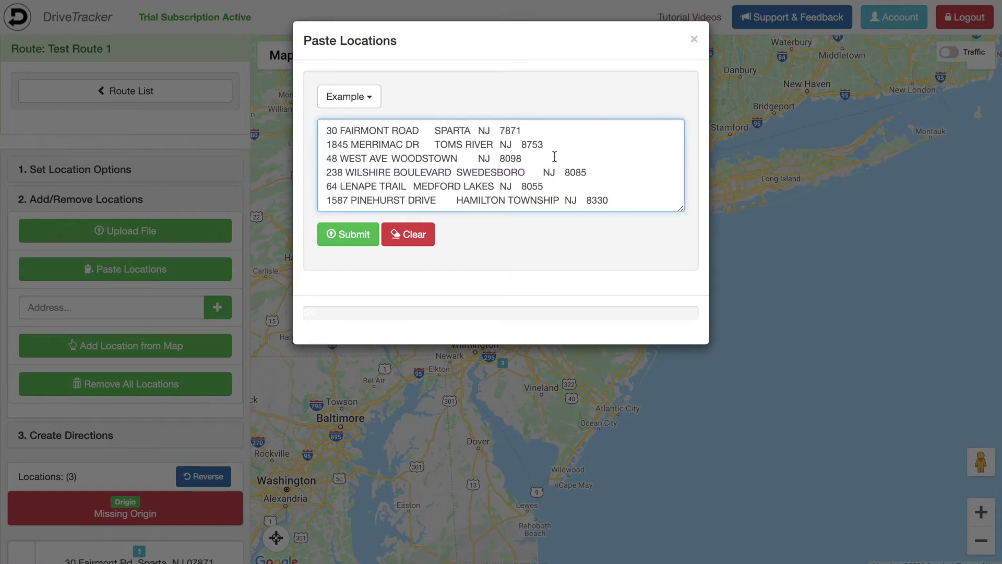
{"action": "left_click_drag", "start_coordinate": [554, 158], "coordinate": [326, 111]}
{"action": "key", "text": "BackSpace"}
{"action": "left_click", "coordinate": [351, 237]}
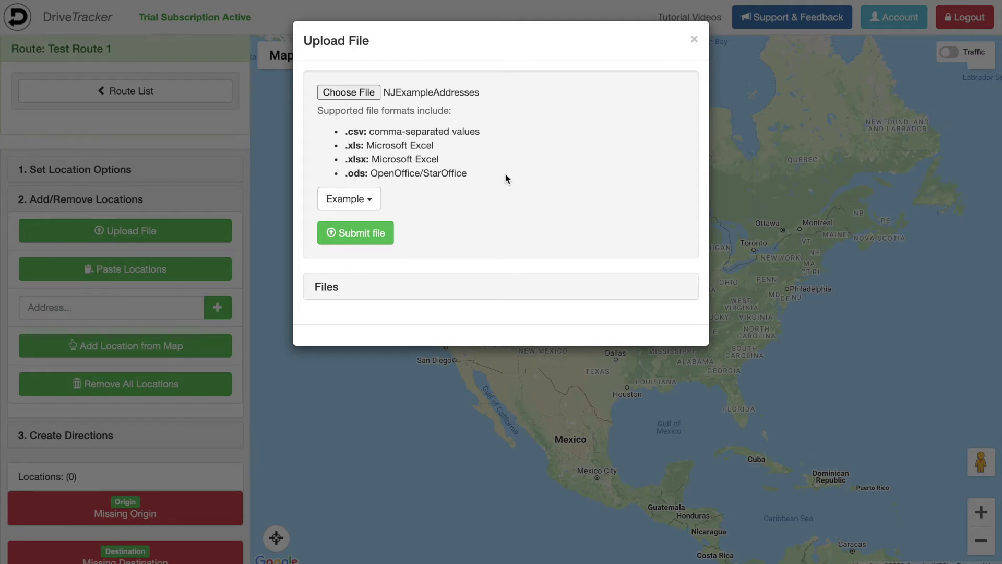
Submit the NJExampleAddresses file, mark its first row as headings and map the street address column to Address 1.
{"action": "left_click", "coordinate": [360, 234]}
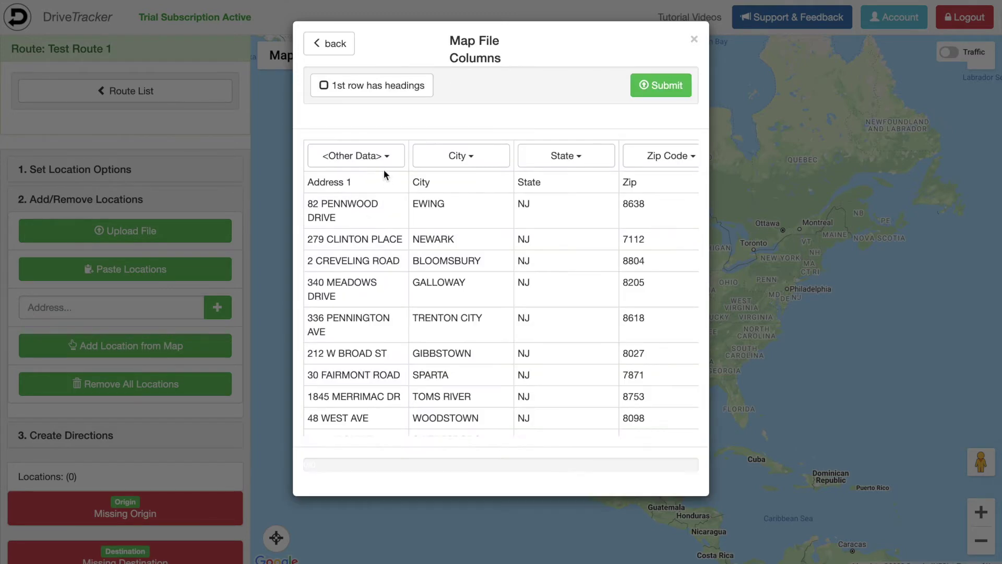
{"action": "left_click", "coordinate": [356, 86]}
{"action": "left_click", "coordinate": [365, 156]}
{"action": "left_click", "coordinate": [372, 192]}
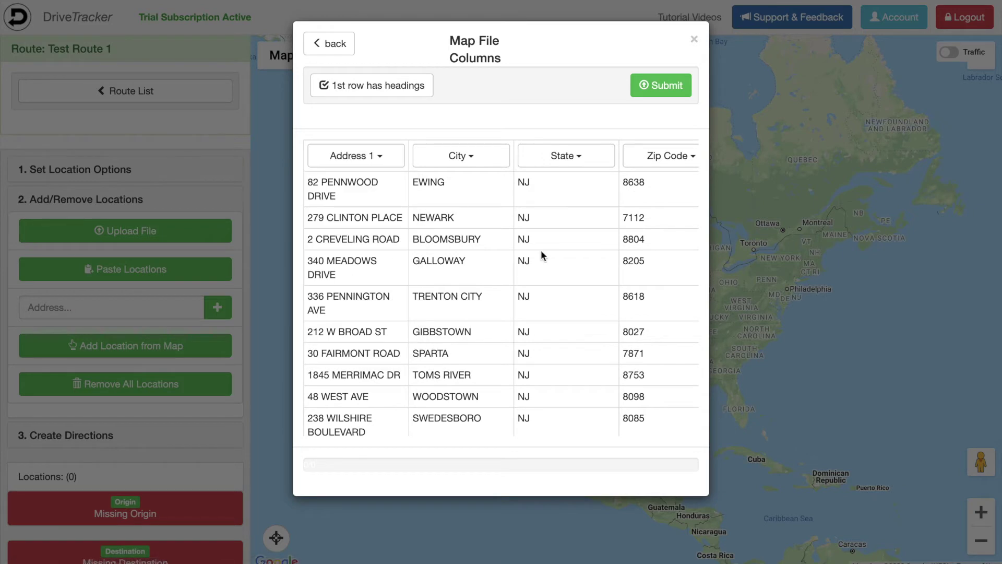
Set the two empty columns after the metadata column to <Skip Column> and submit the file's column mapping.
{"action": "scroll", "coordinate": [541, 249], "scroll_direction": "right", "scroll_amount": 5}
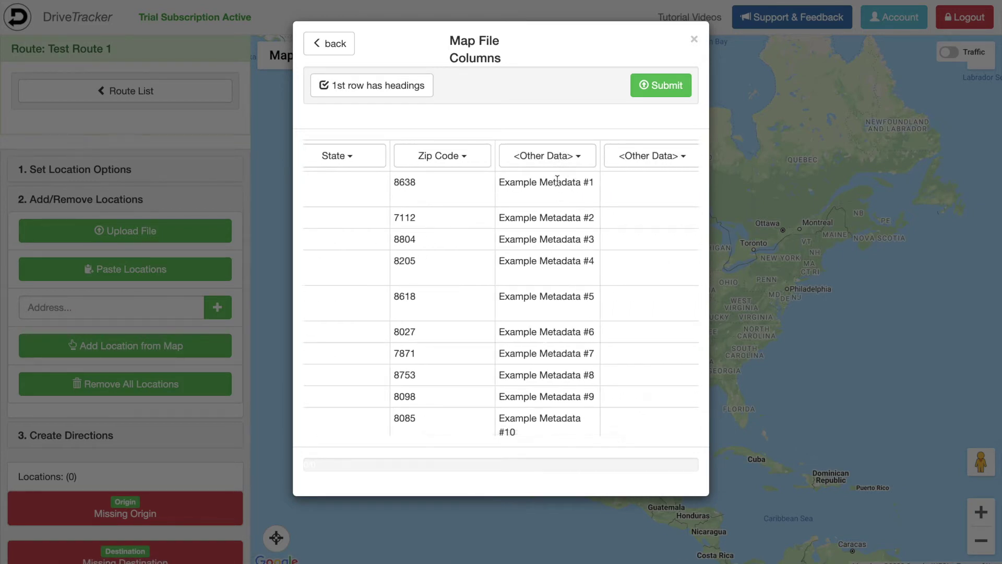
{"action": "scroll", "coordinate": [555, 208], "scroll_direction": "right", "scroll_amount": 3}
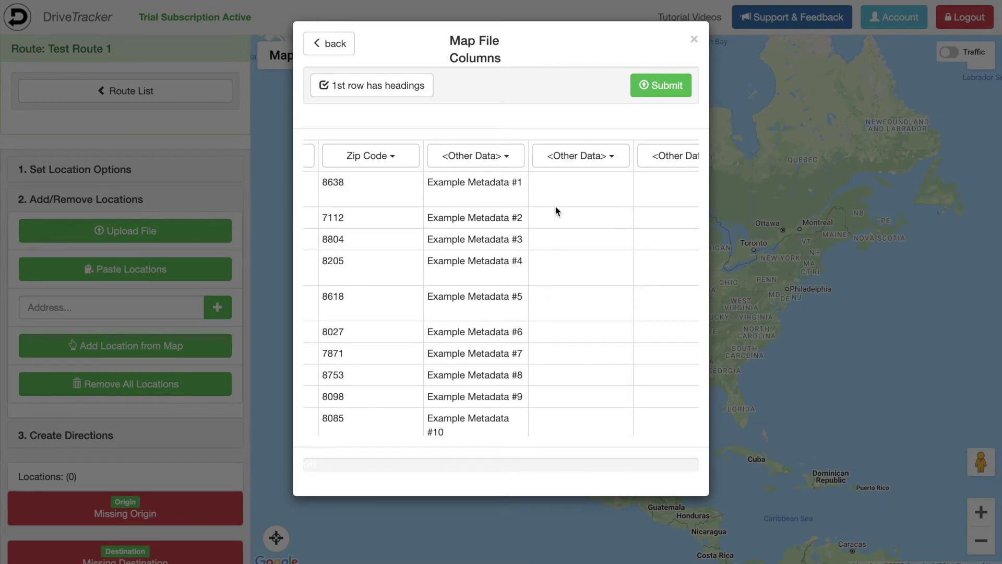
{"action": "left_click", "coordinate": [561, 168]}
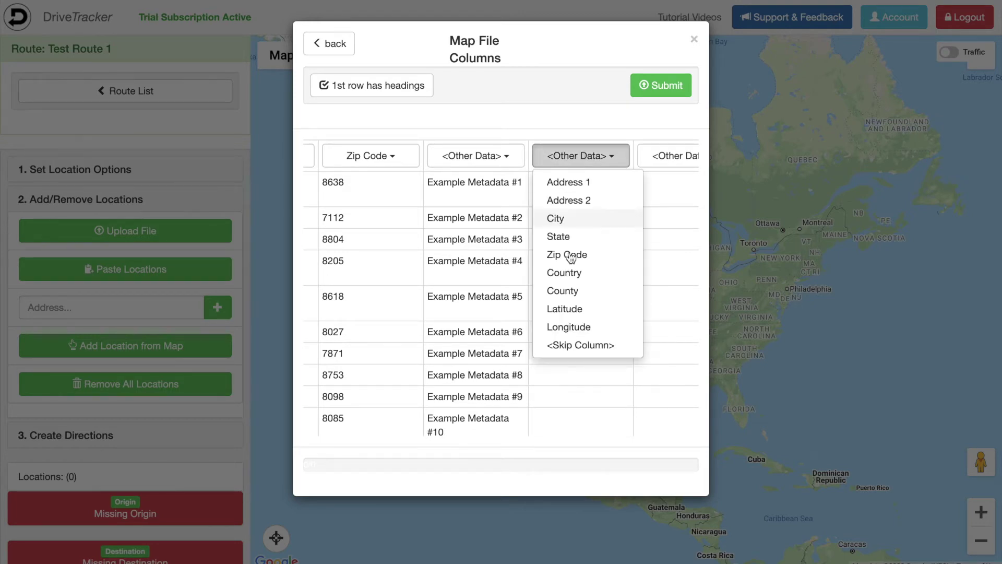
{"action": "left_click", "coordinate": [577, 343]}
{"action": "left_click", "coordinate": [658, 163]}
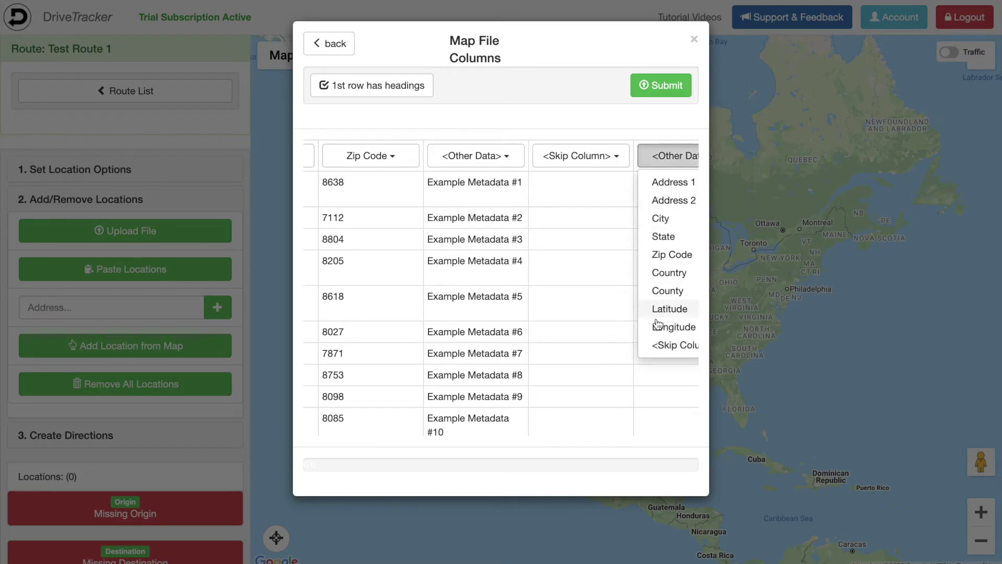
{"action": "left_click", "coordinate": [660, 344]}
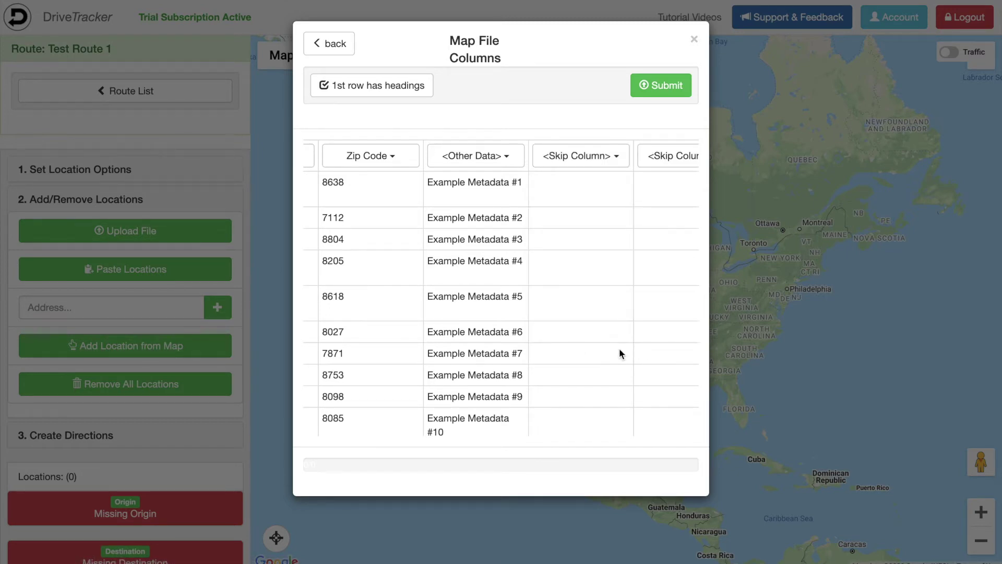
{"action": "left_click", "coordinate": [678, 87]}
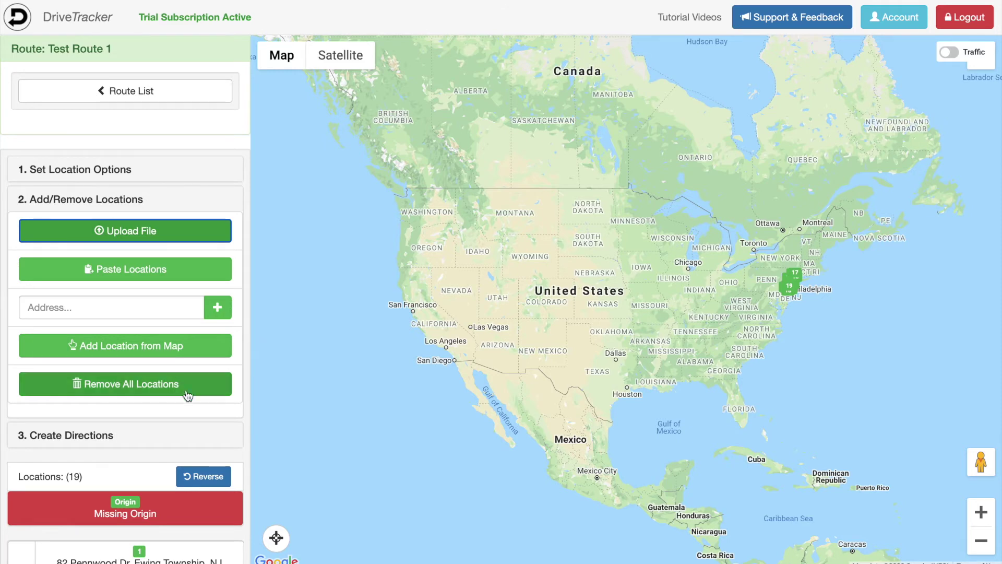
Open the first uploaded location for editing and view its notes.
{"action": "scroll", "coordinate": [130, 437], "scroll_direction": "down", "scroll_amount": 3}
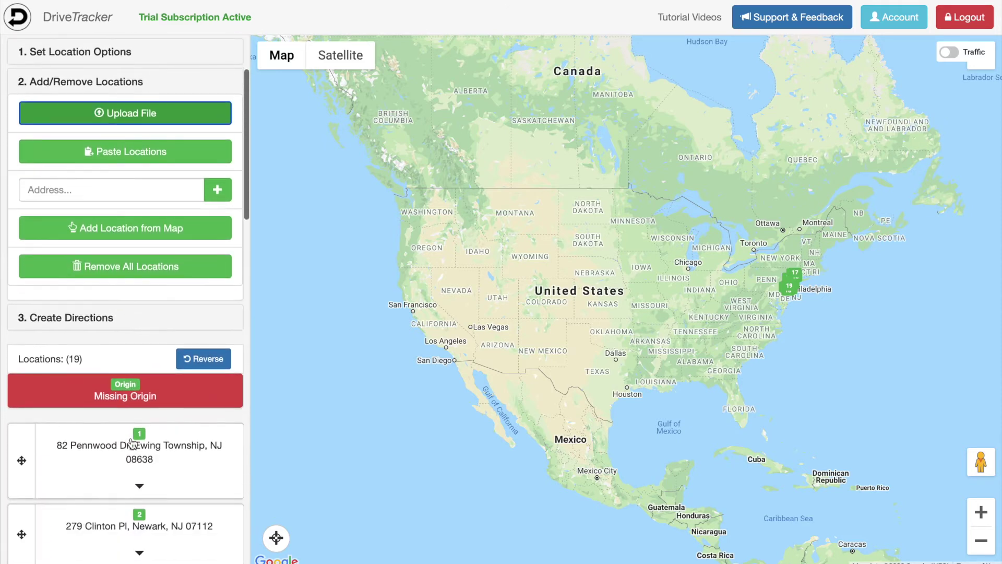
{"action": "left_click", "coordinate": [101, 466]}
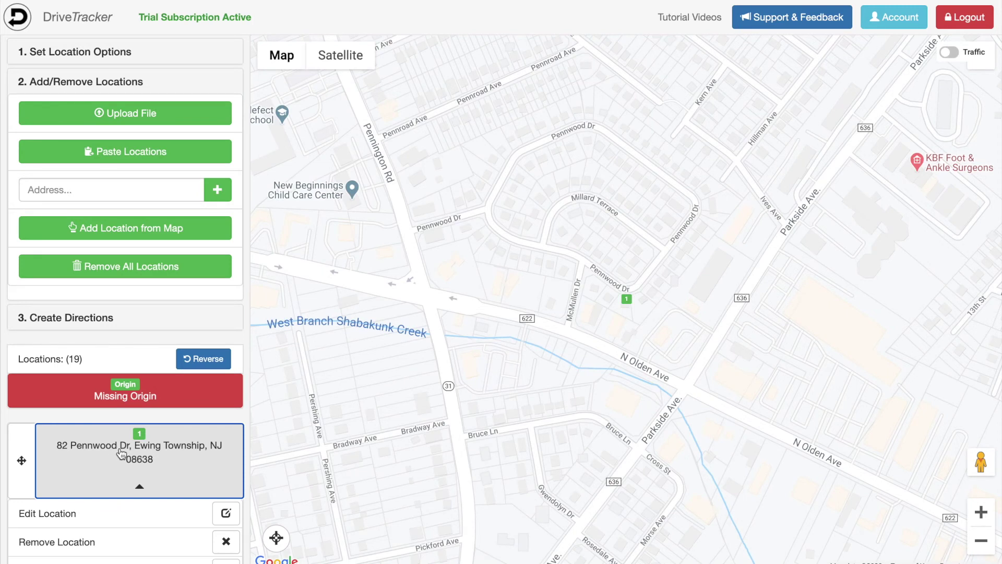
{"action": "scroll", "coordinate": [123, 449], "scroll_direction": "down", "scroll_amount": 2}
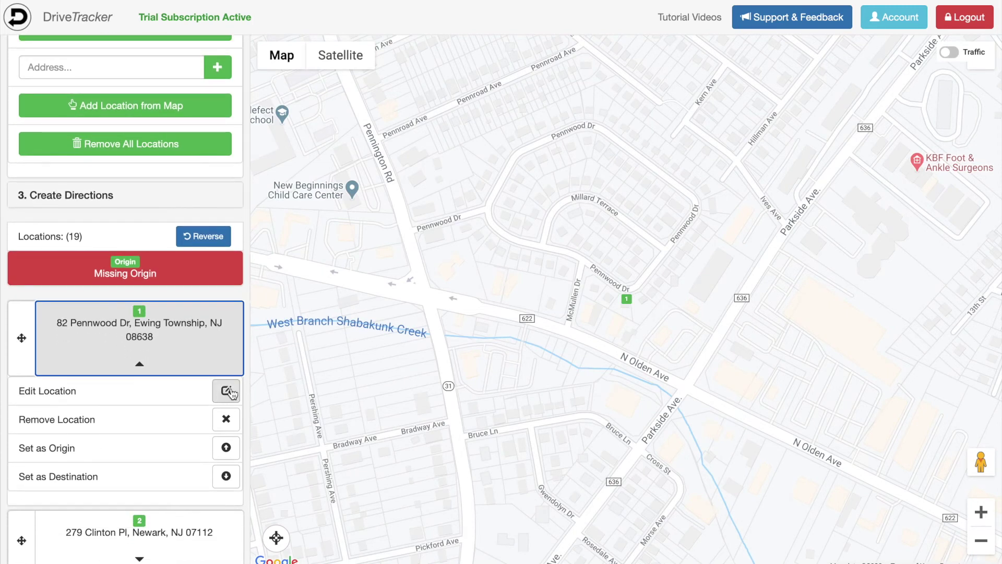
{"action": "left_click", "coordinate": [236, 392]}
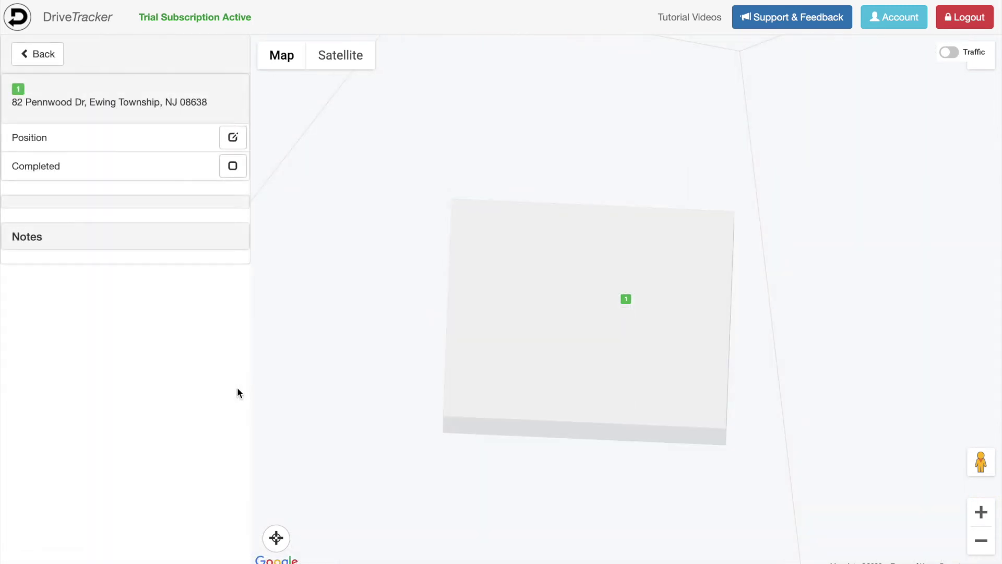
{"action": "left_click", "coordinate": [19, 237]}
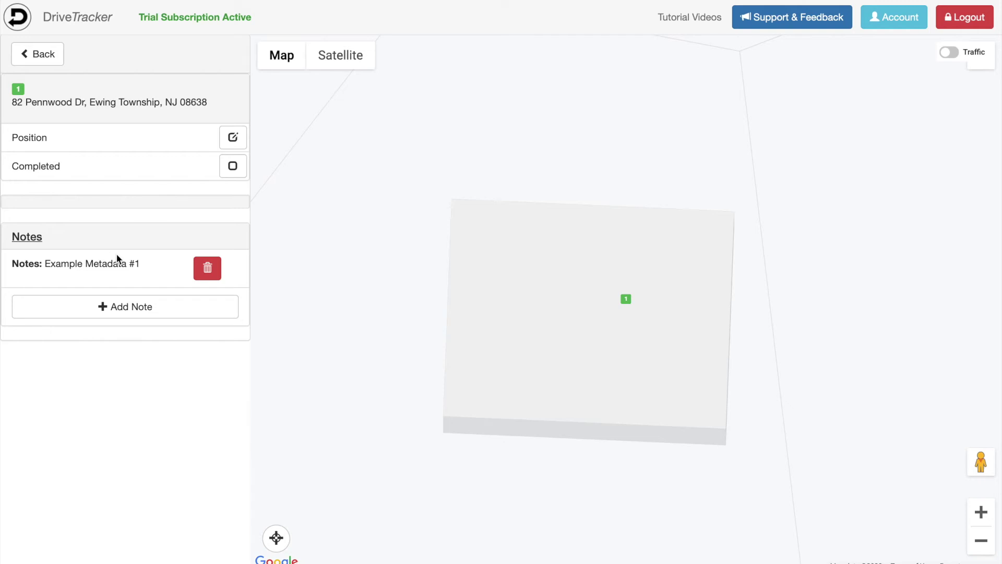
Add a note titled "Task" reading "Shovel snow from sidewalk" to the first location, and delete it again.
{"action": "left_click", "coordinate": [129, 307]}
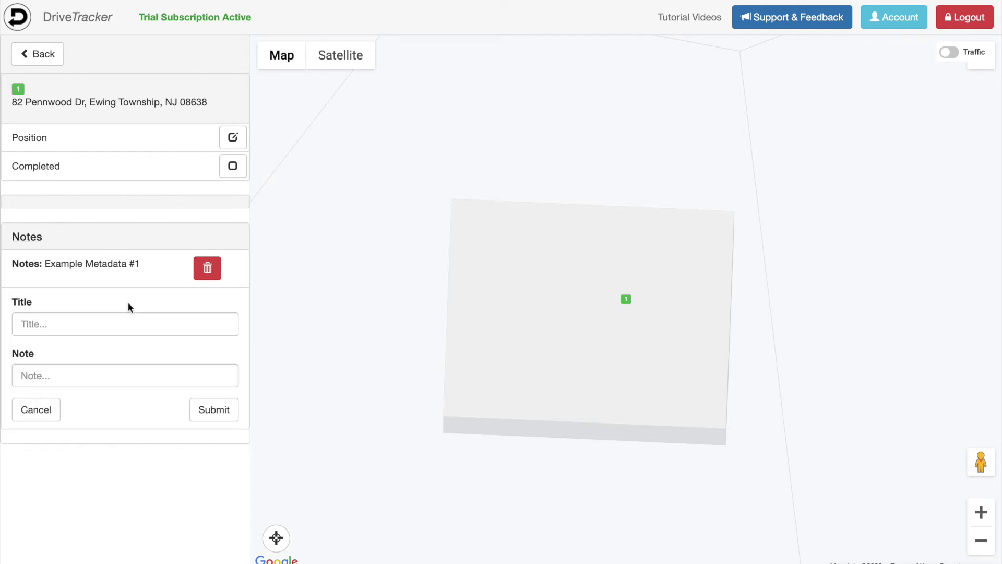
{"action": "left_click", "coordinate": [85, 324]}
{"action": "type", "text": "Task"}
{"action": "left_click", "coordinate": [74, 384]}
{"action": "left_click", "coordinate": [87, 406]}
{"action": "left_click", "coordinate": [228, 409]}
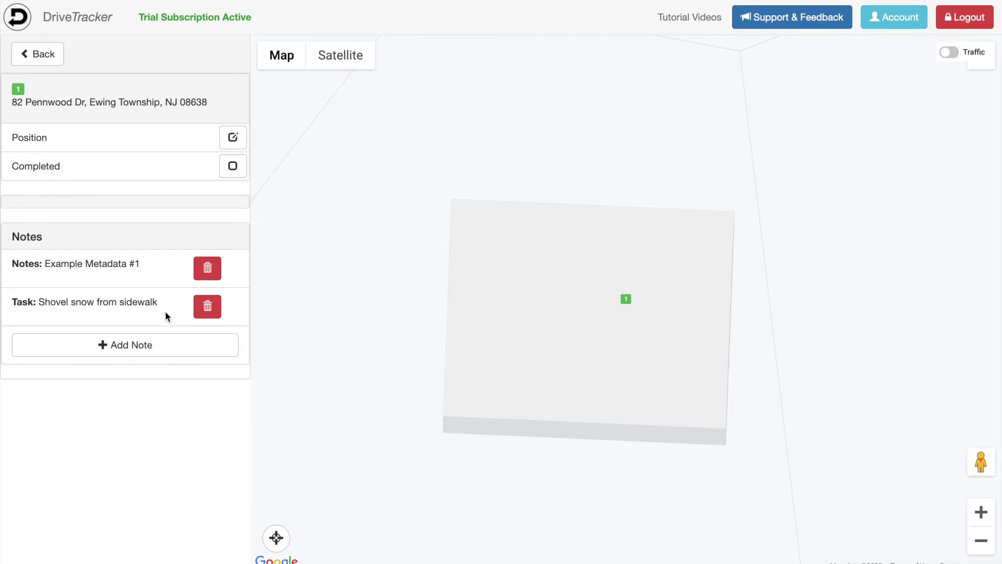
{"action": "left_click", "coordinate": [206, 308]}
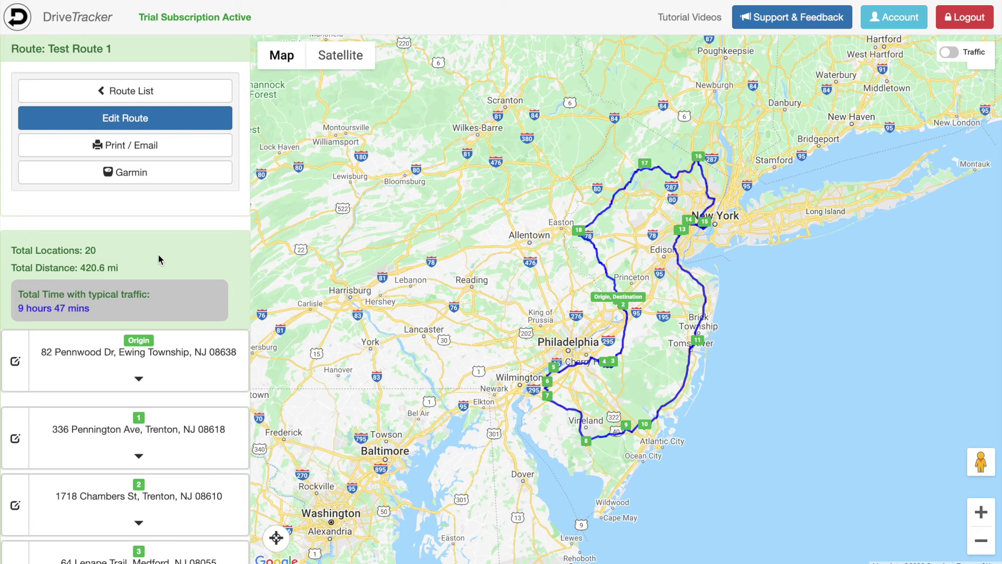
Open the details of stop 2 in the finished route and view its notes.
{"action": "scroll", "coordinate": [152, 319], "scroll_direction": "down", "scroll_amount": 1}
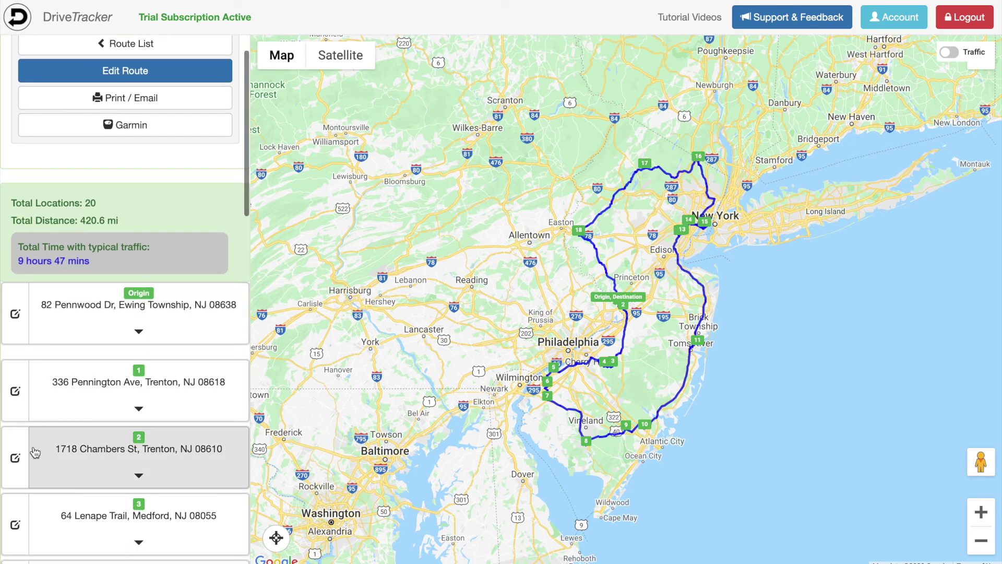
{"action": "left_click", "coordinate": [15, 457]}
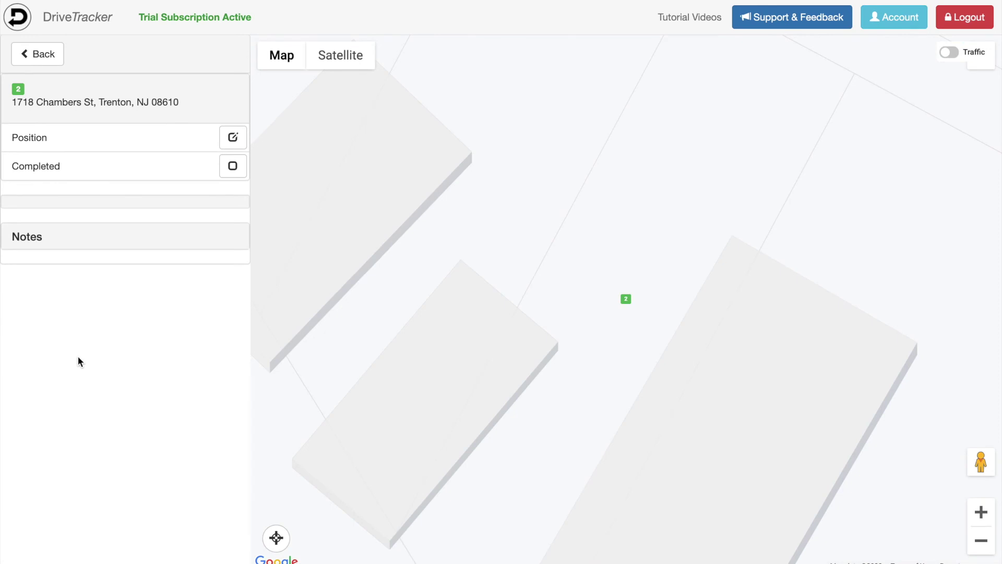
{"action": "left_click", "coordinate": [27, 236]}
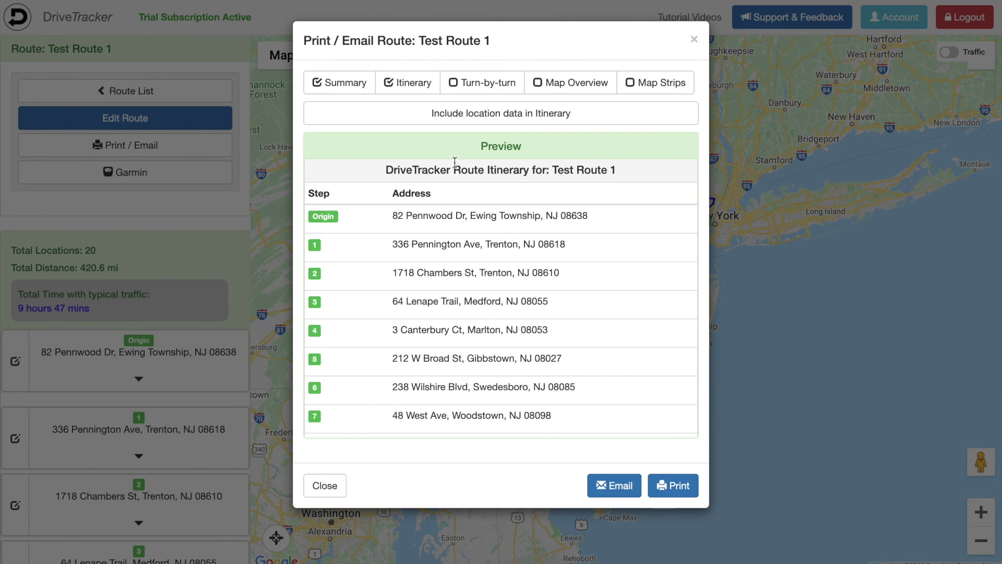
Include the Notes location data in the printable route itinerary and check the preview.
{"action": "left_click", "coordinate": [459, 116]}
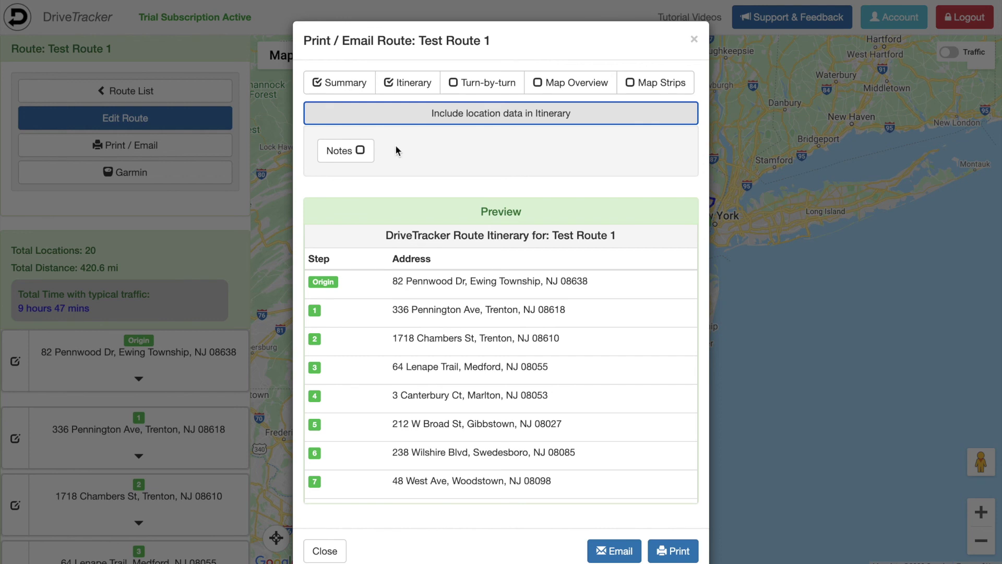
{"action": "left_click", "coordinate": [355, 151]}
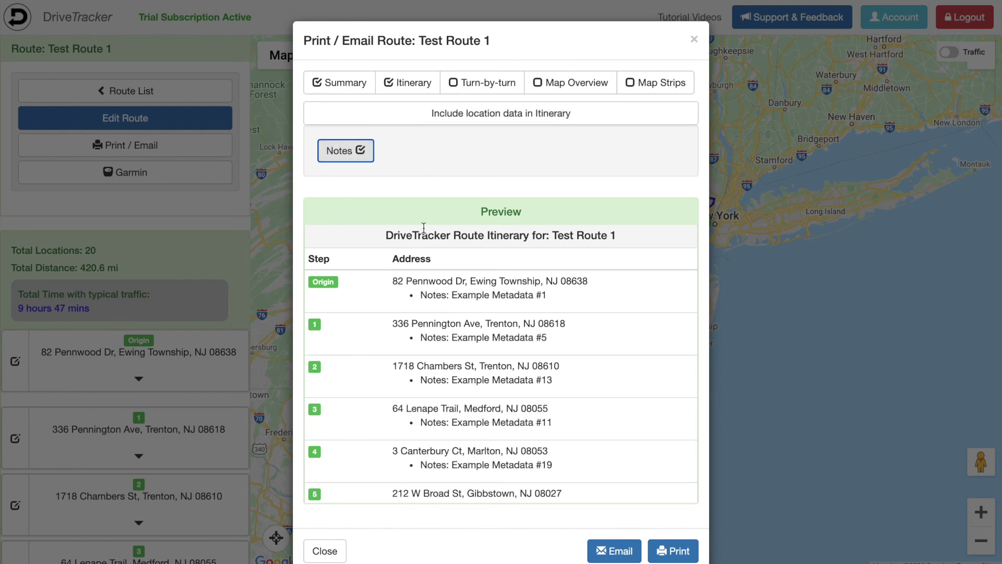
{"action": "scroll", "coordinate": [440, 352], "scroll_direction": "down", "scroll_amount": 1}
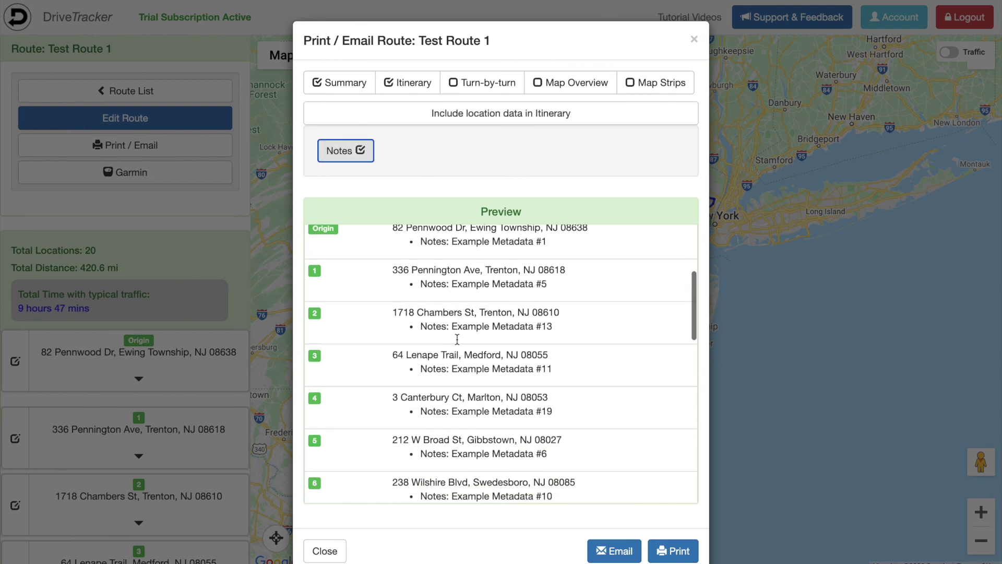